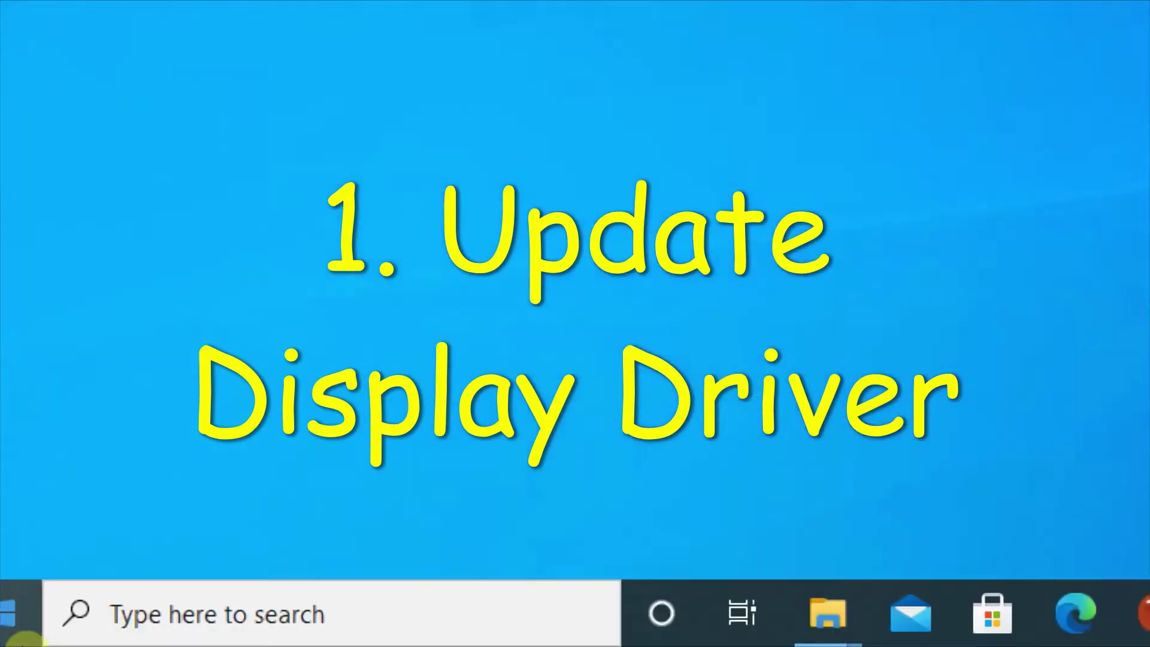
Step: Search Windows for 'device manager' and launch Device Manager from the best match
click(76, 631)
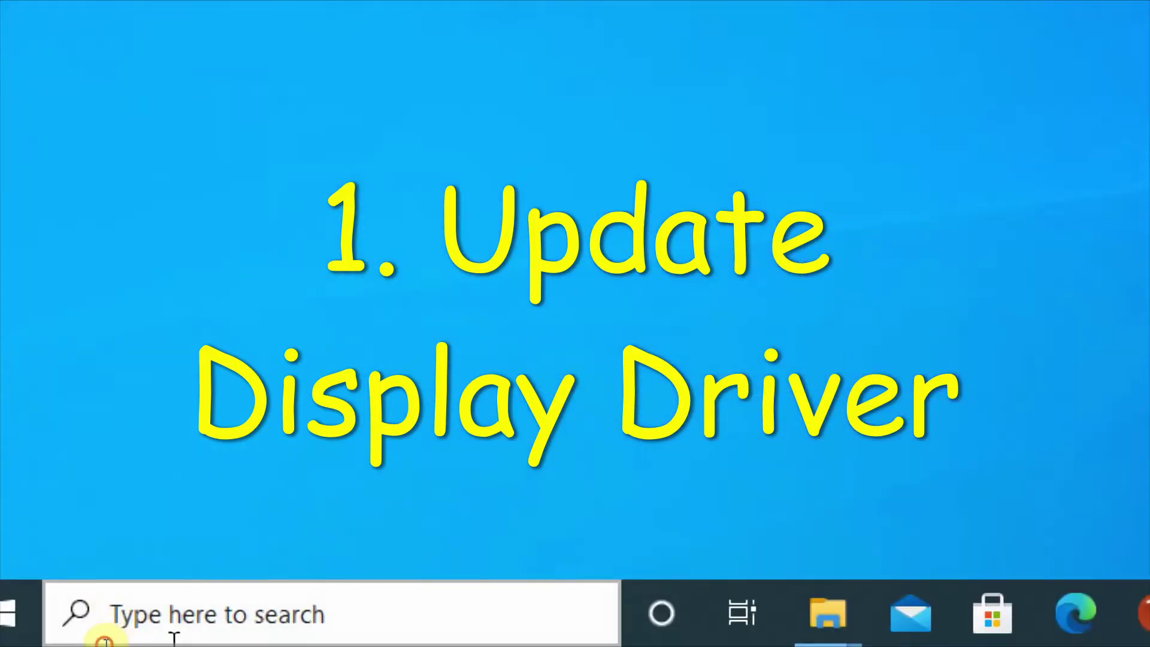
text(device manag)
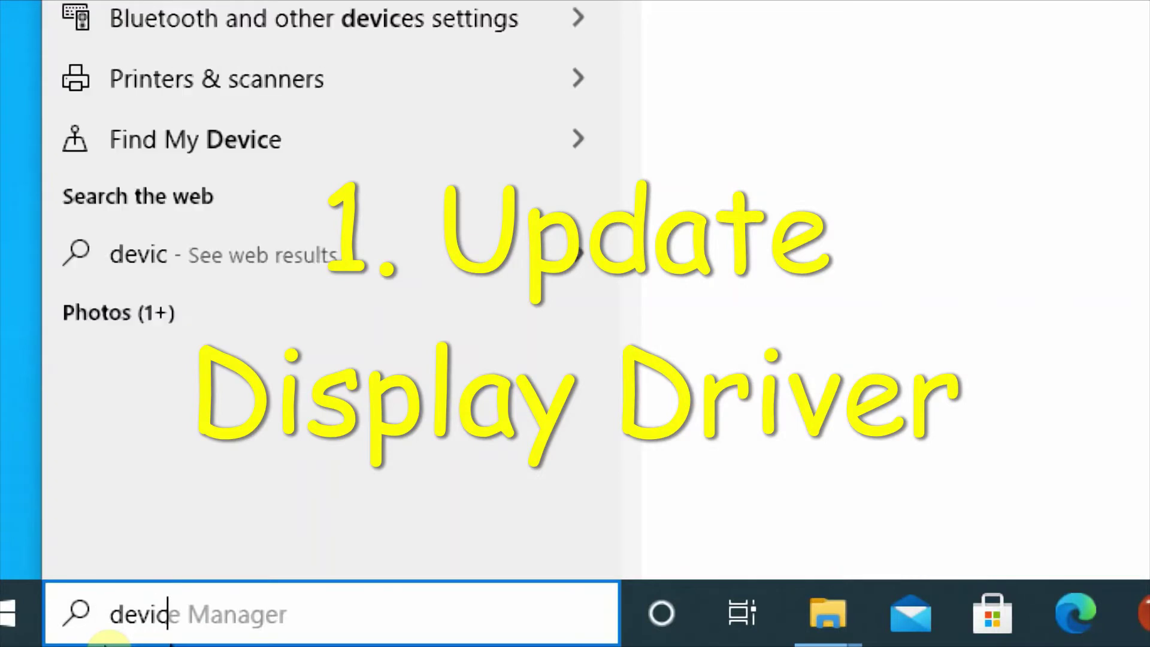
text(er)
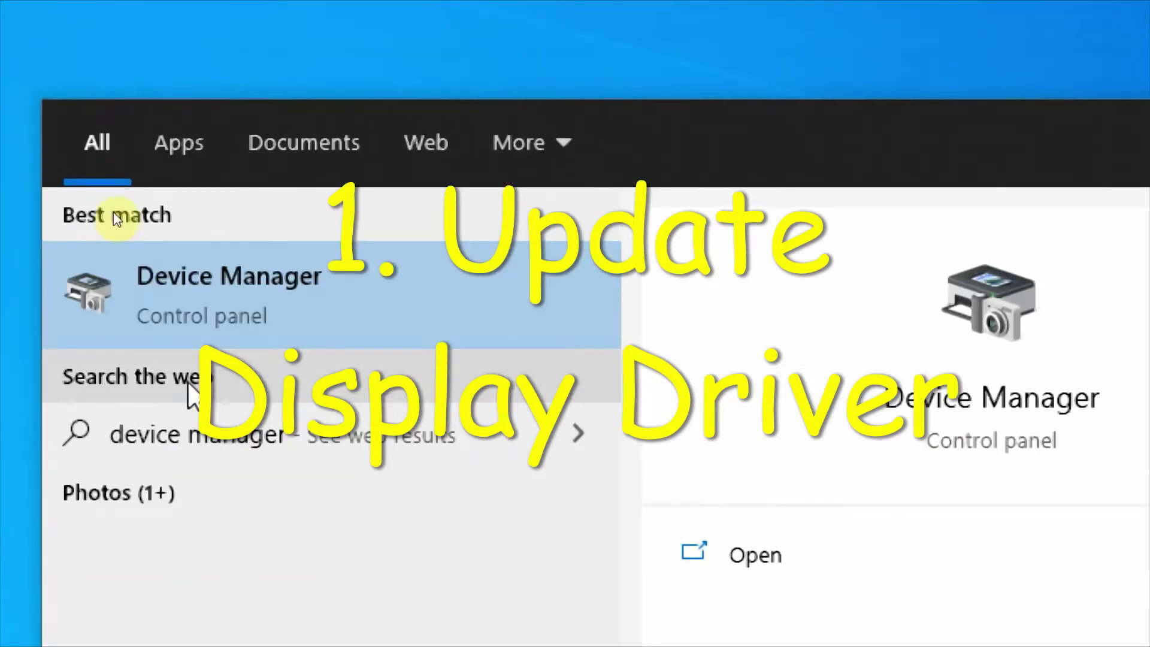
click(187, 299)
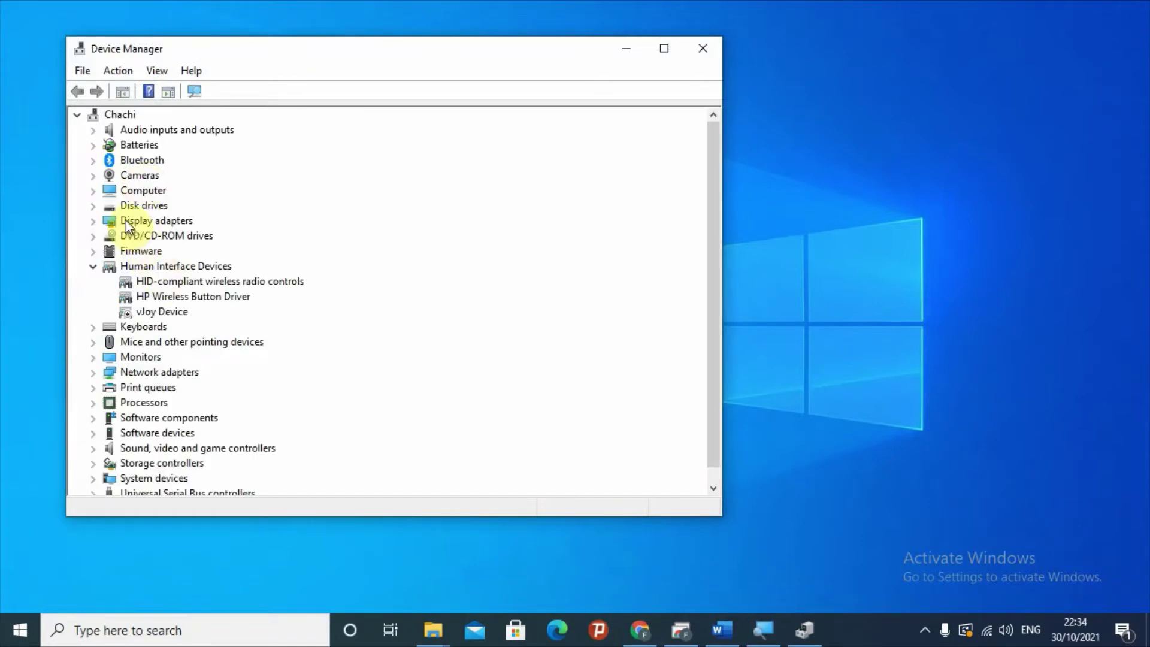
Step: Run an automatic driver search for Intel(R) UHD Graphics 620 under Display adapters, confirming it's current
click(93, 220)
click(94, 221)
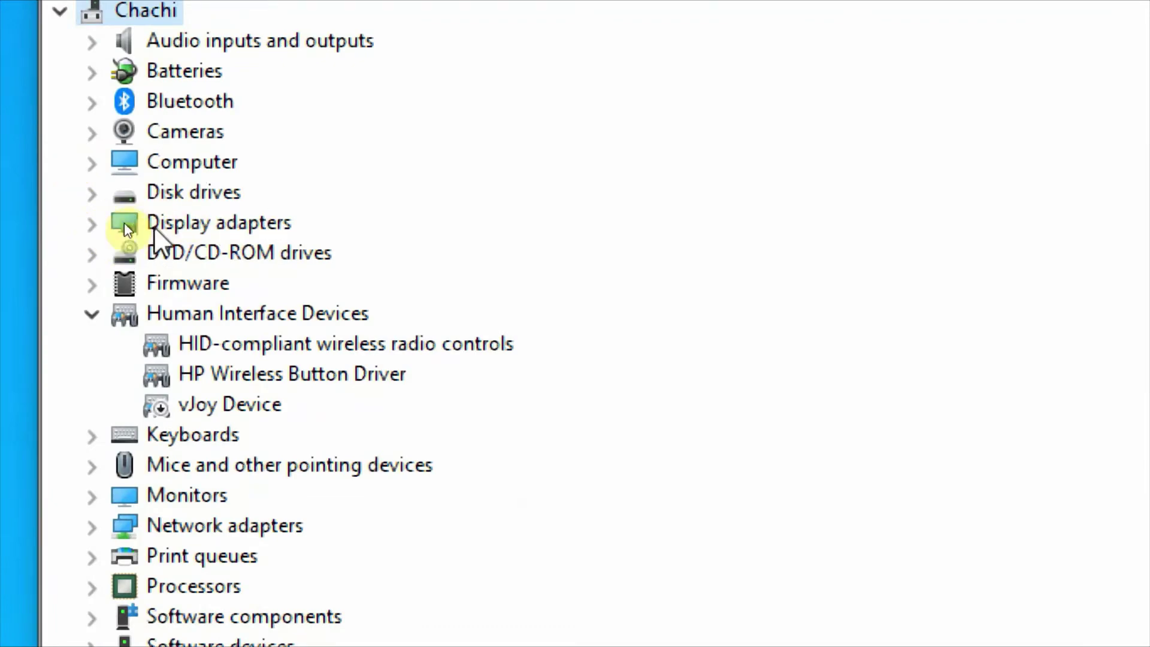
click(92, 224)
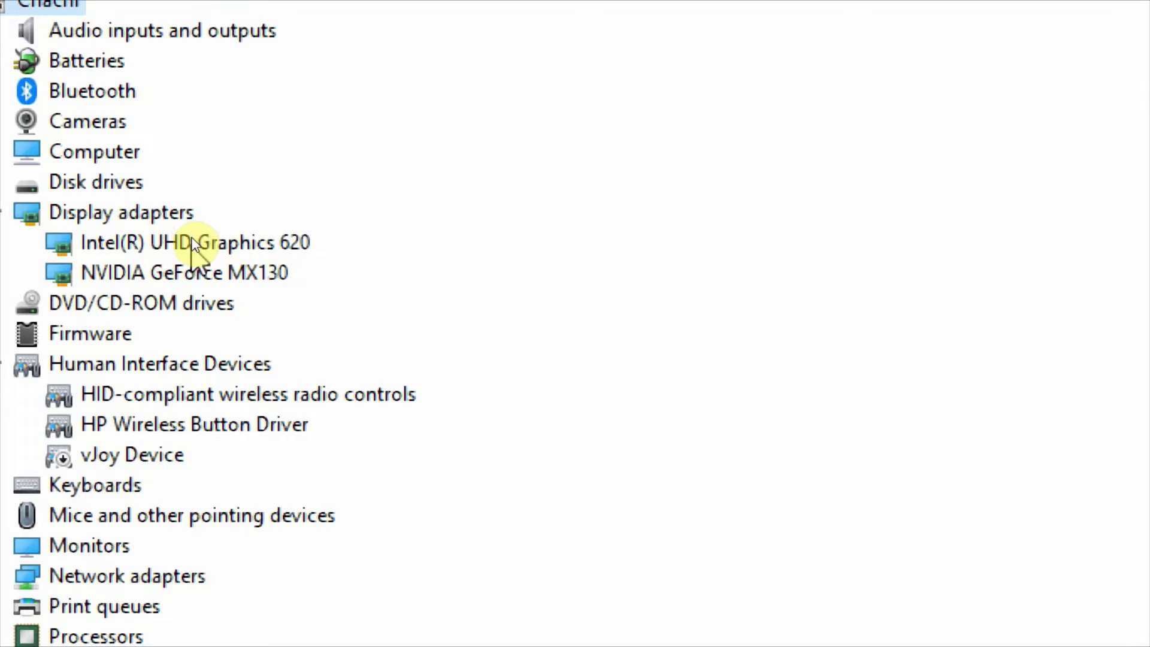
right_click(192, 238)
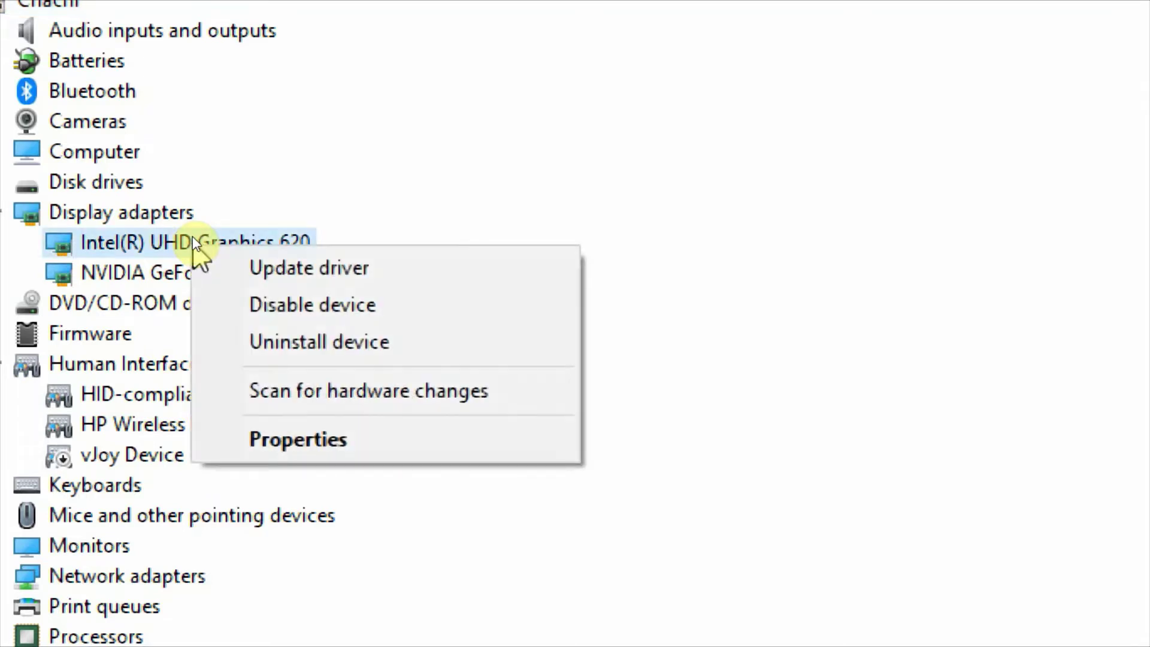
click(310, 268)
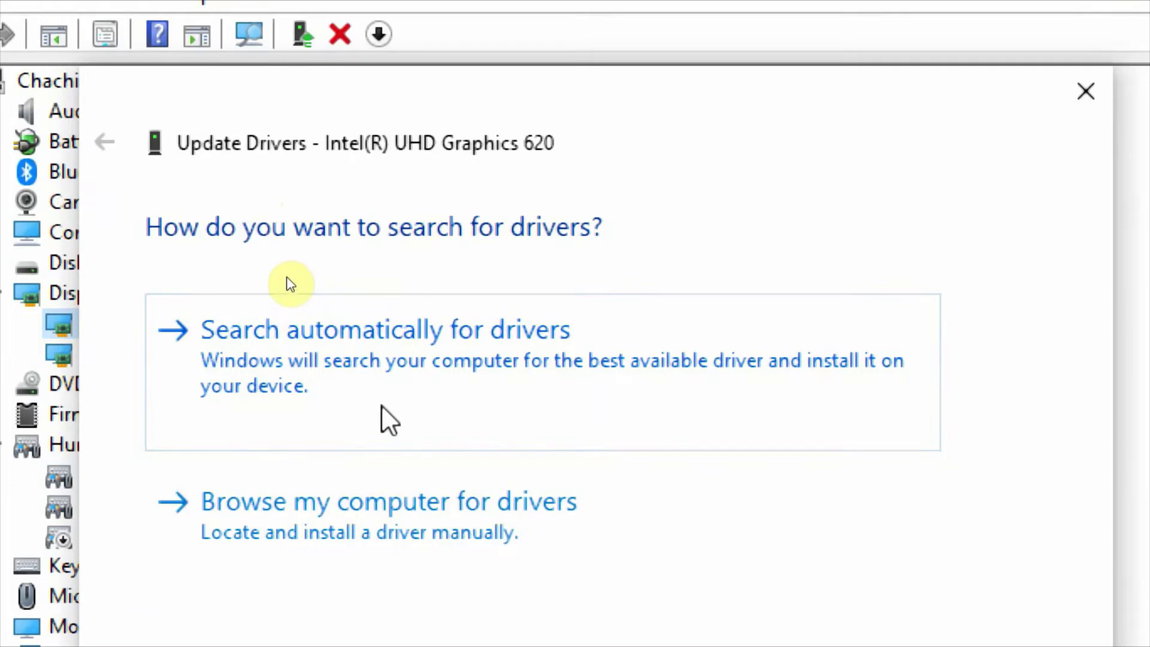
click(382, 370)
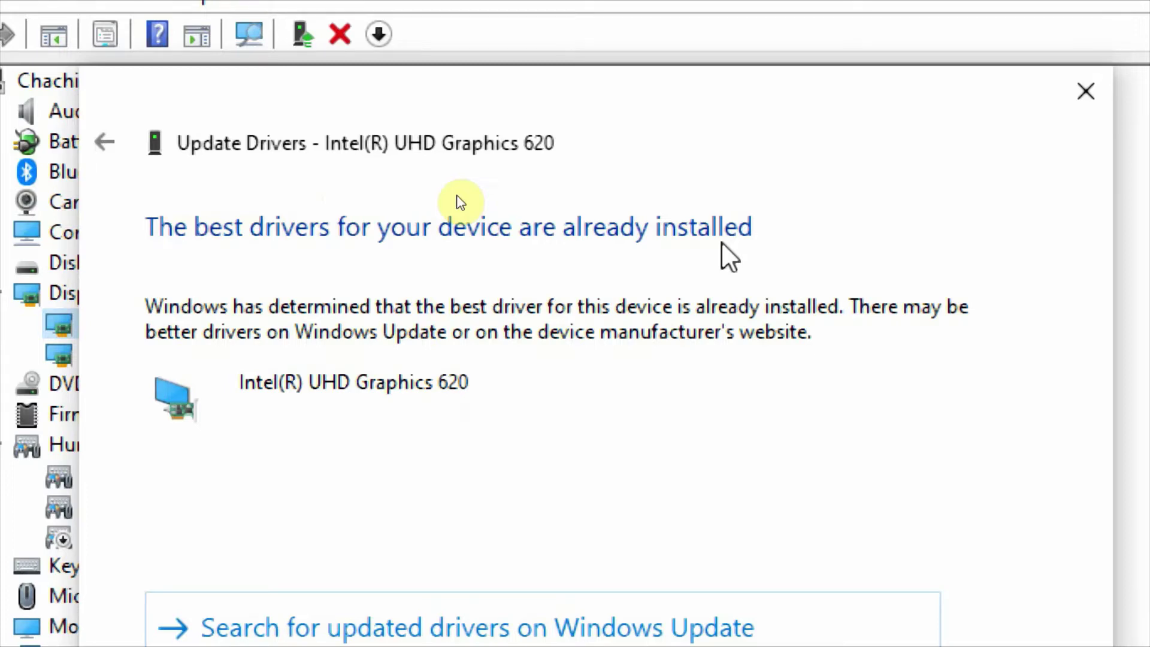
click(1085, 93)
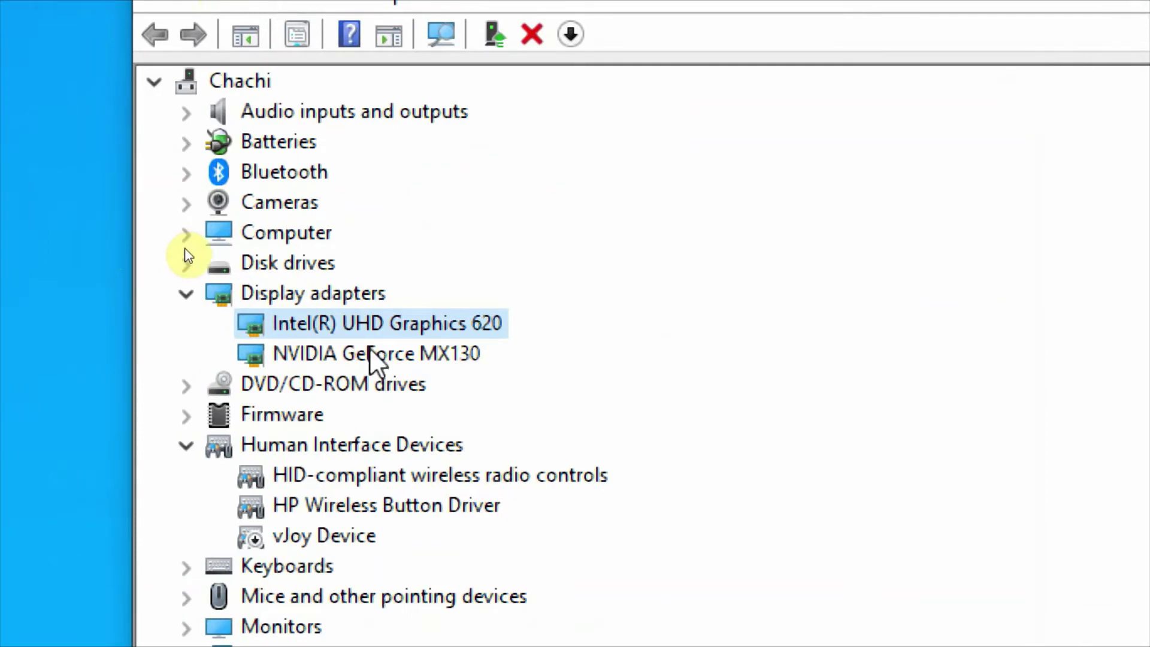
Step: Run an automatic driver search for NVIDIA GeForce MX130, confirming the best driver is installed
right_click(372, 355)
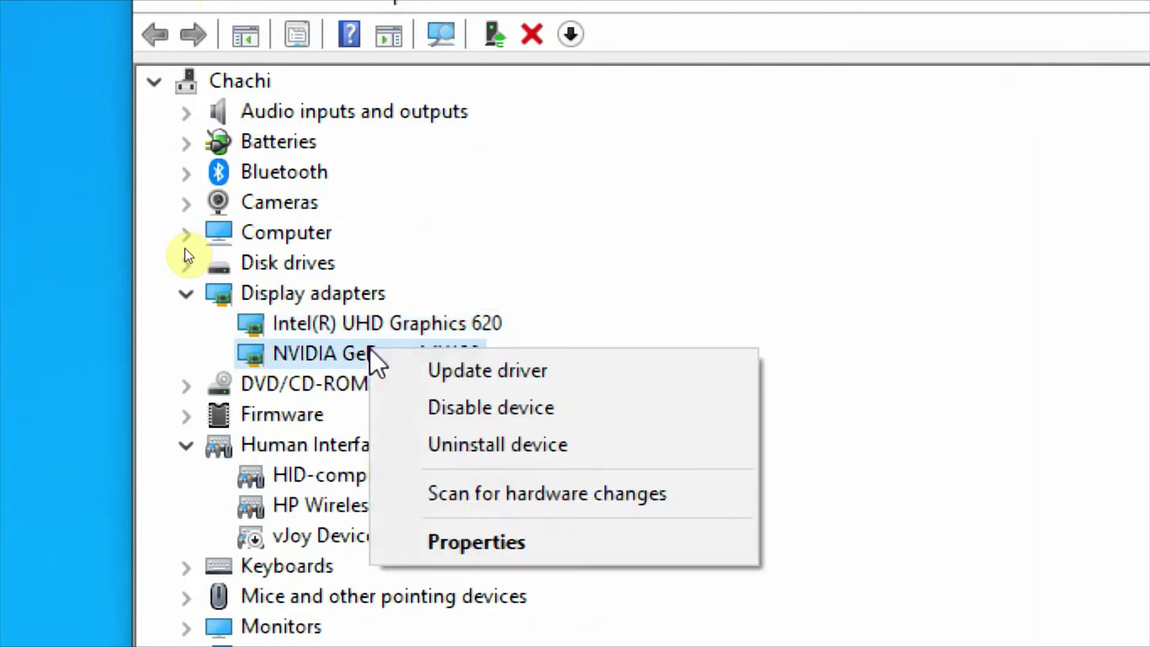
click(450, 372)
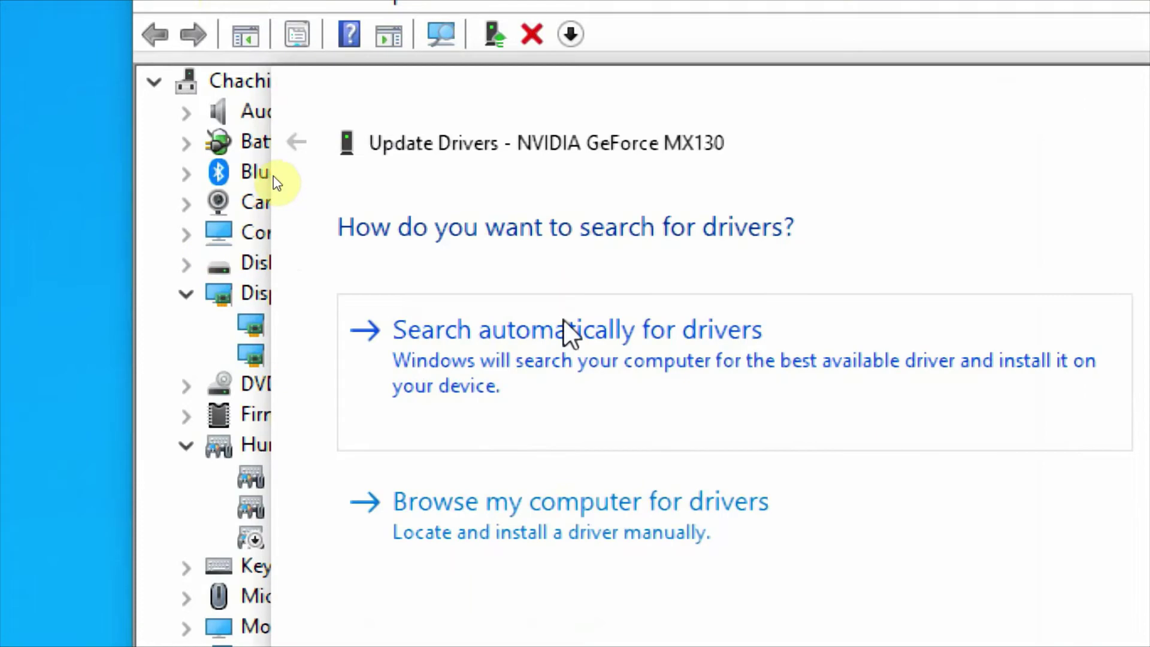
click(491, 376)
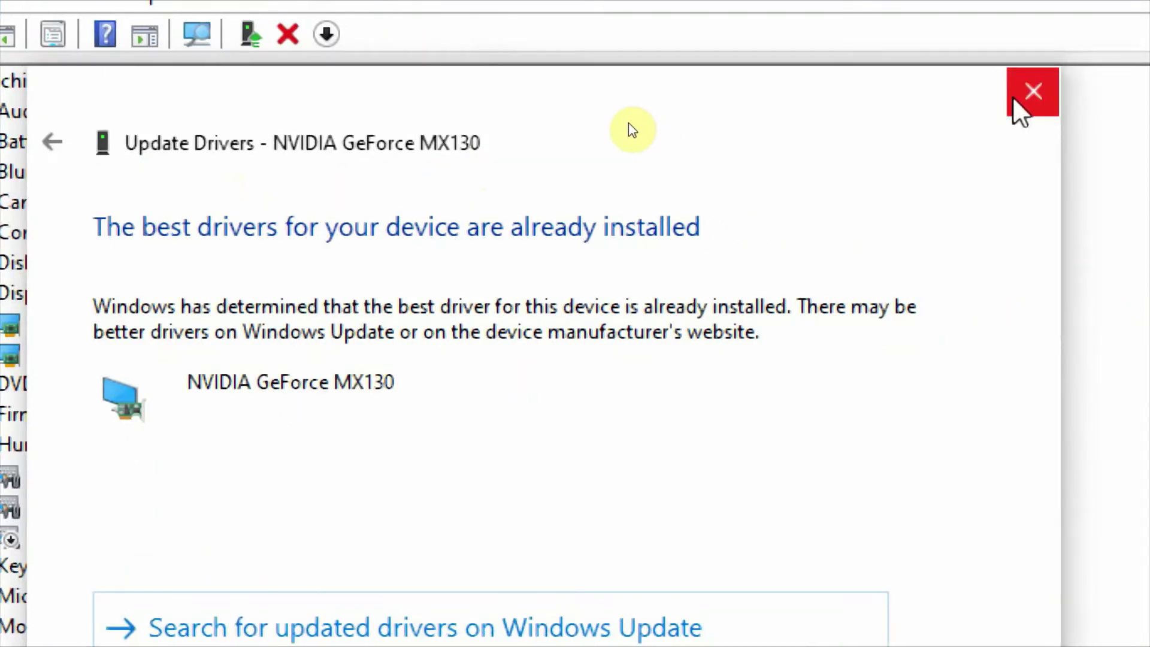
click(1020, 110)
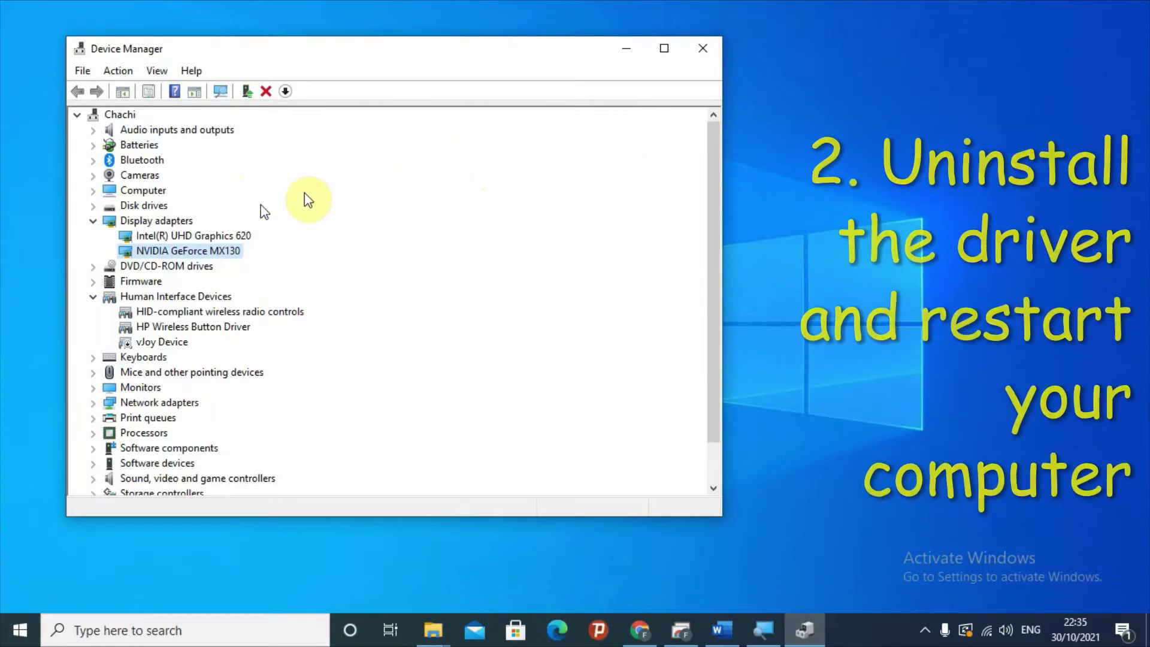
Step: Show the Driver tab of Intel(R) UHD Graphics 620 Properties, version 27.20.100.9126 dated 23/12/2020
click(94, 221)
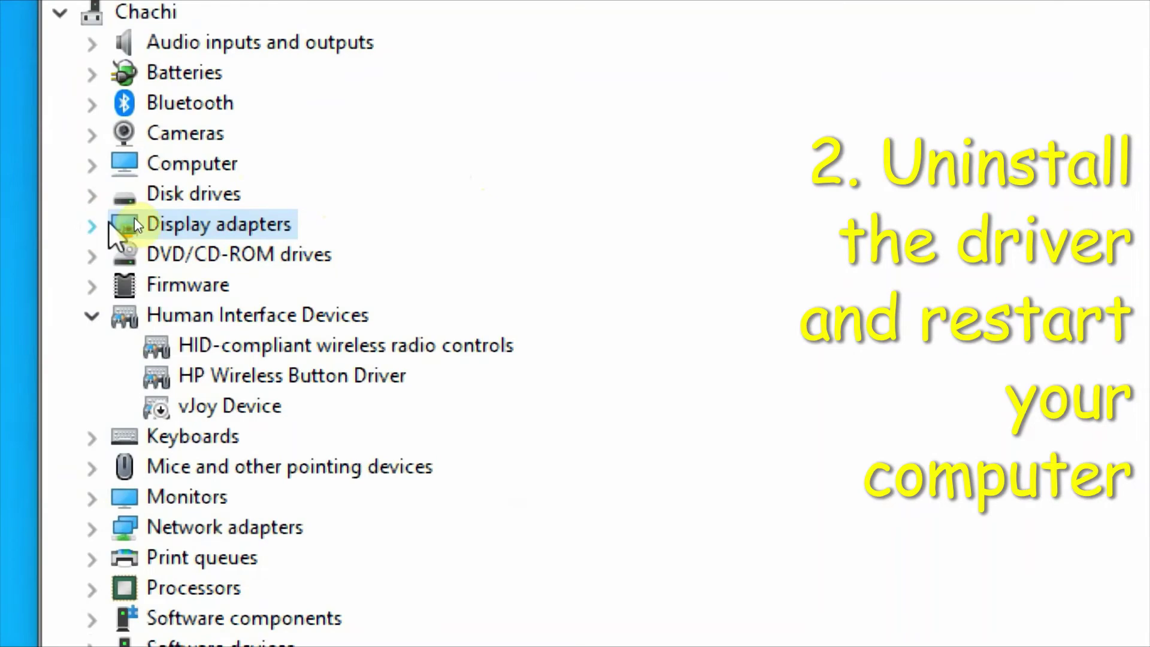
click(93, 226)
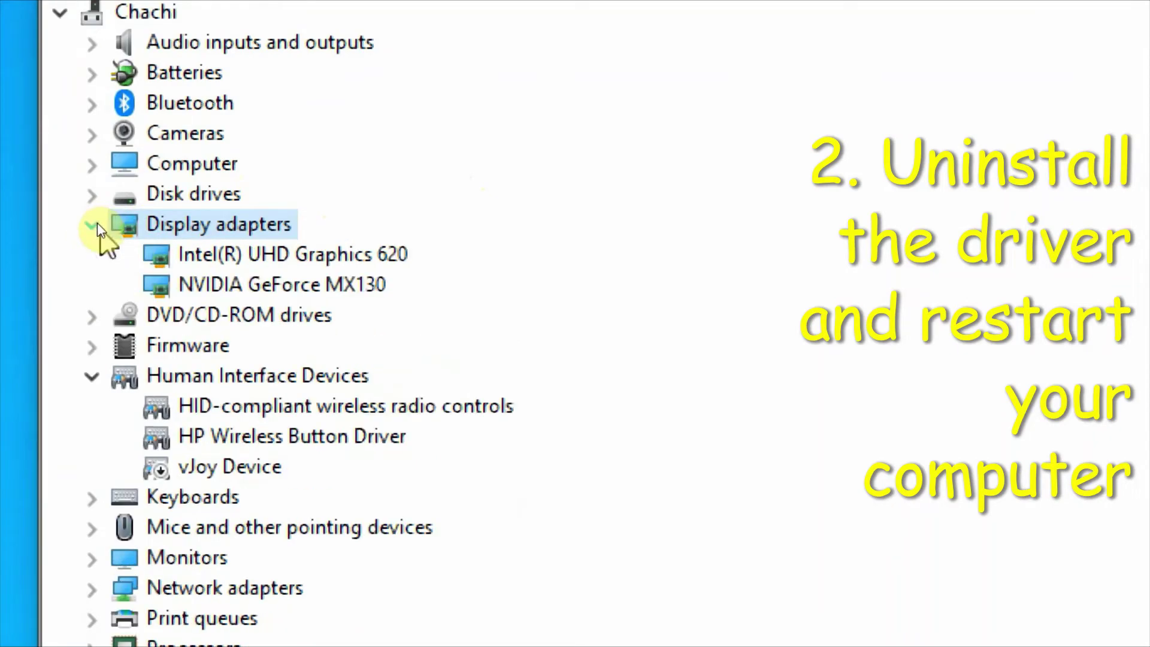
right_click(290, 249)
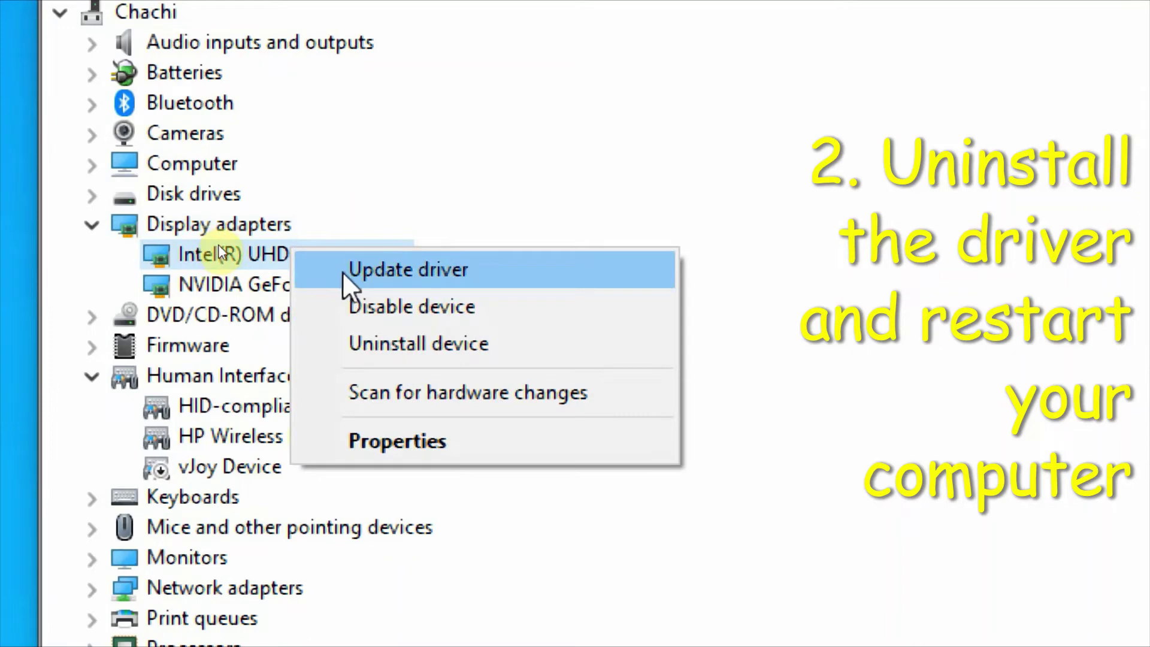
click(423, 443)
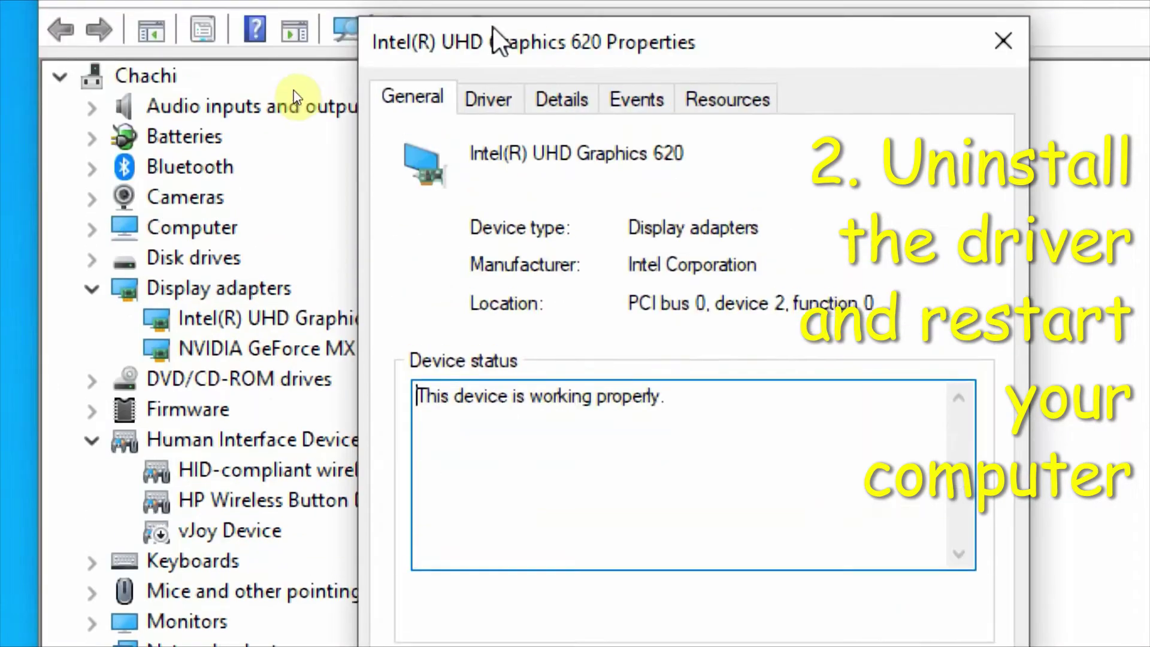
click(561, 40)
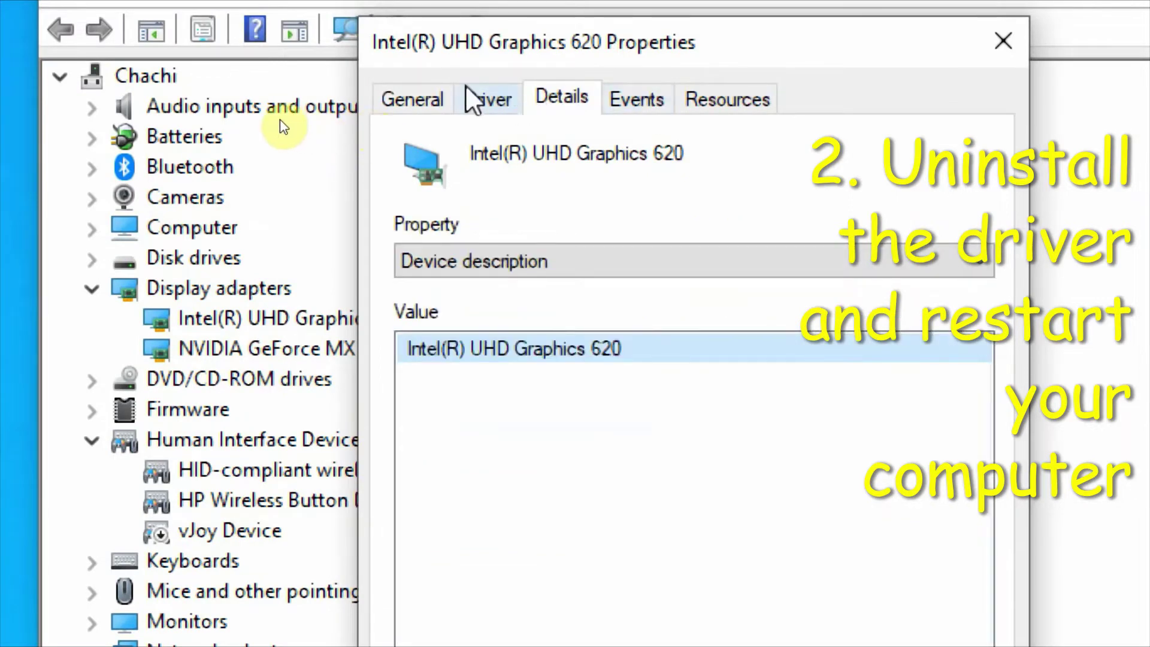
click(483, 98)
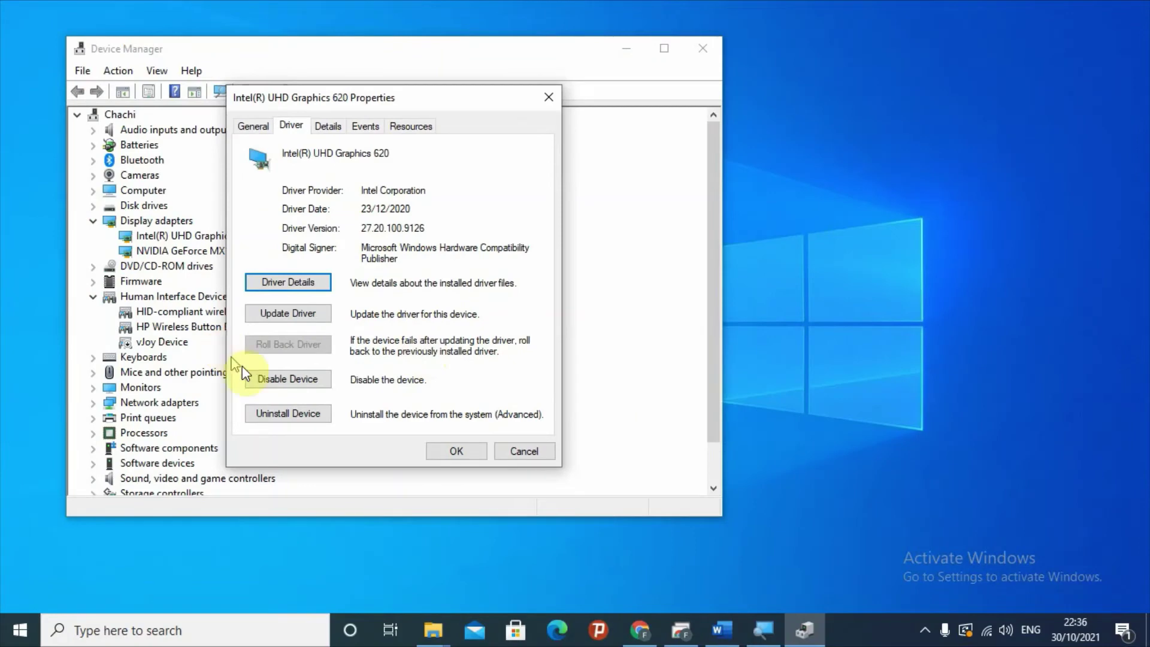
Step: Uninstall the Intel(R) UHD Graphics 620 device from its Driver tab and confirm the removal
click(279, 415)
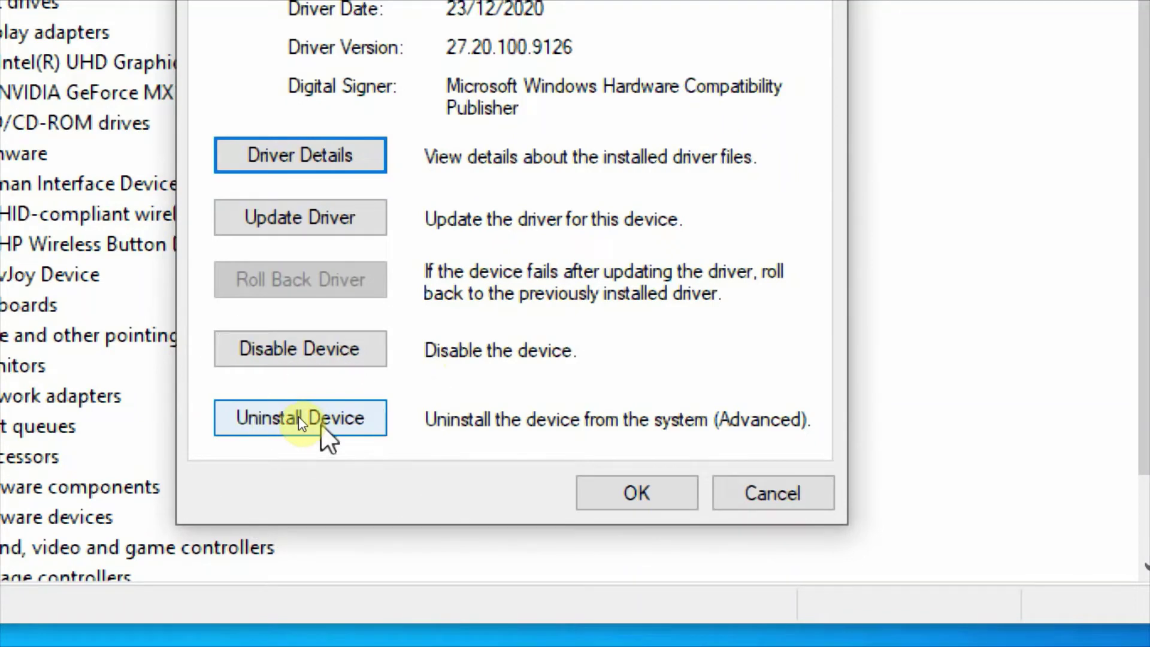
click(321, 423)
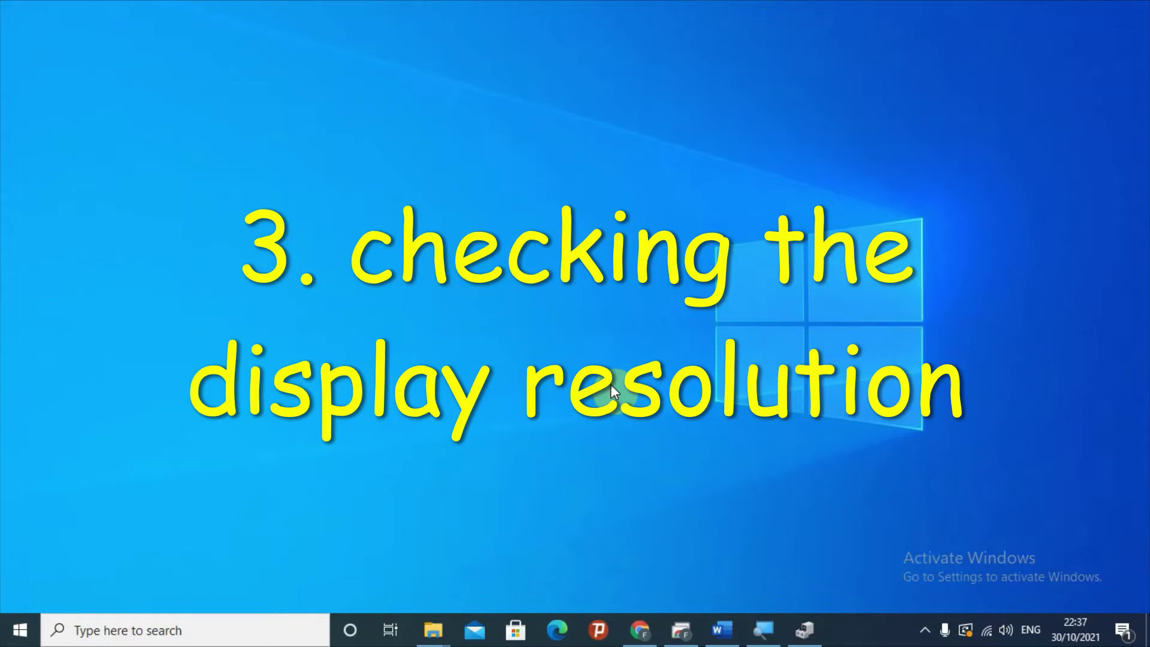
Step: In Display settings from the desktop menu, keep the resolution at 1366 × 768 (Recommended)
right_click(549, 205)
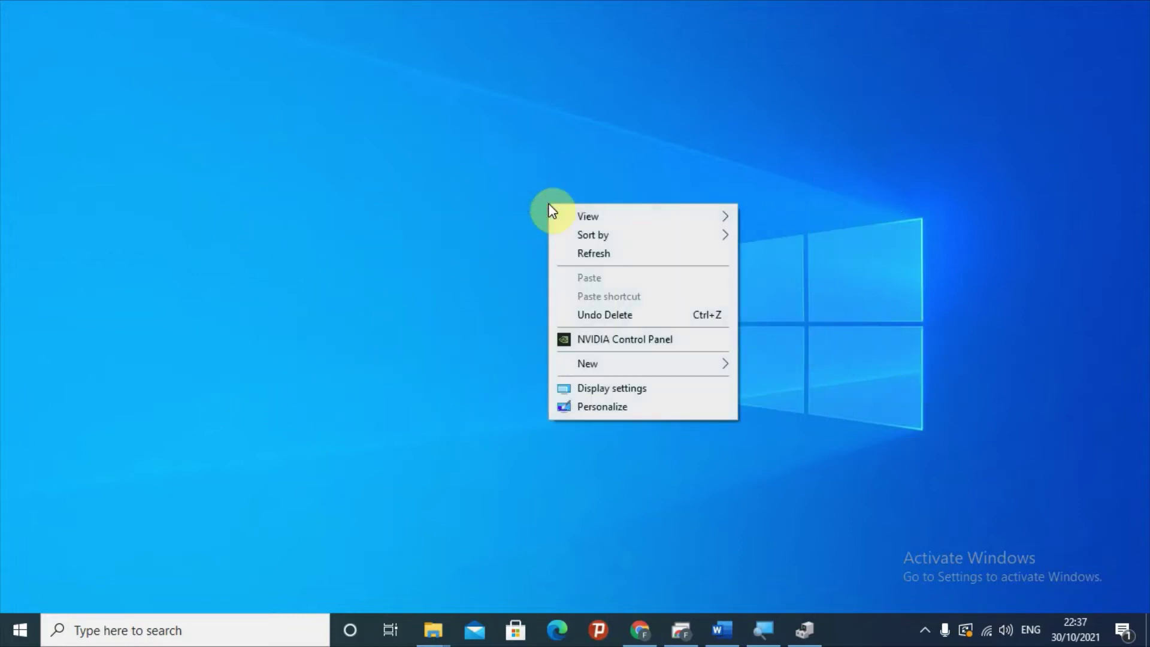
mouse_move(585, 225)
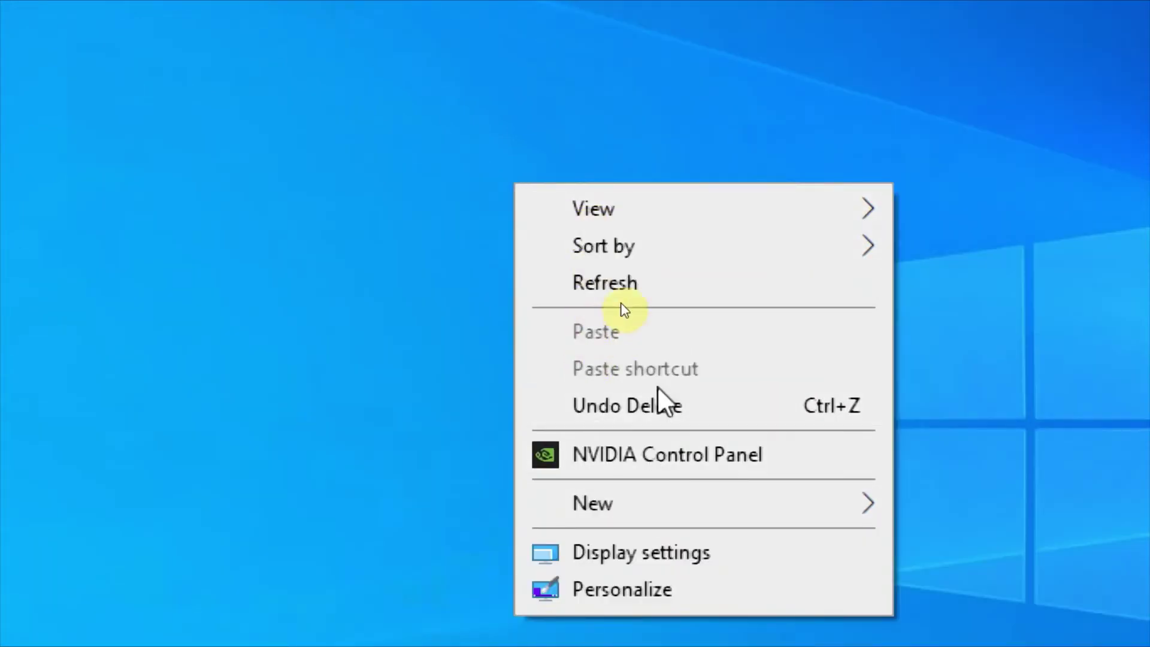
click(608, 552)
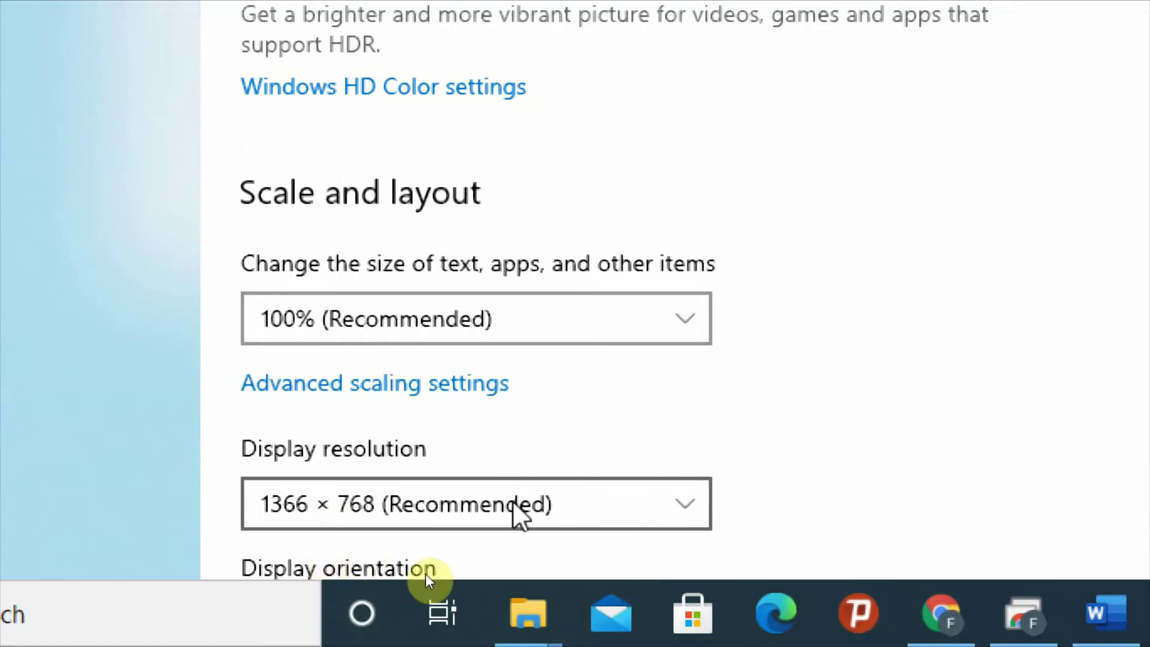
click(702, 506)
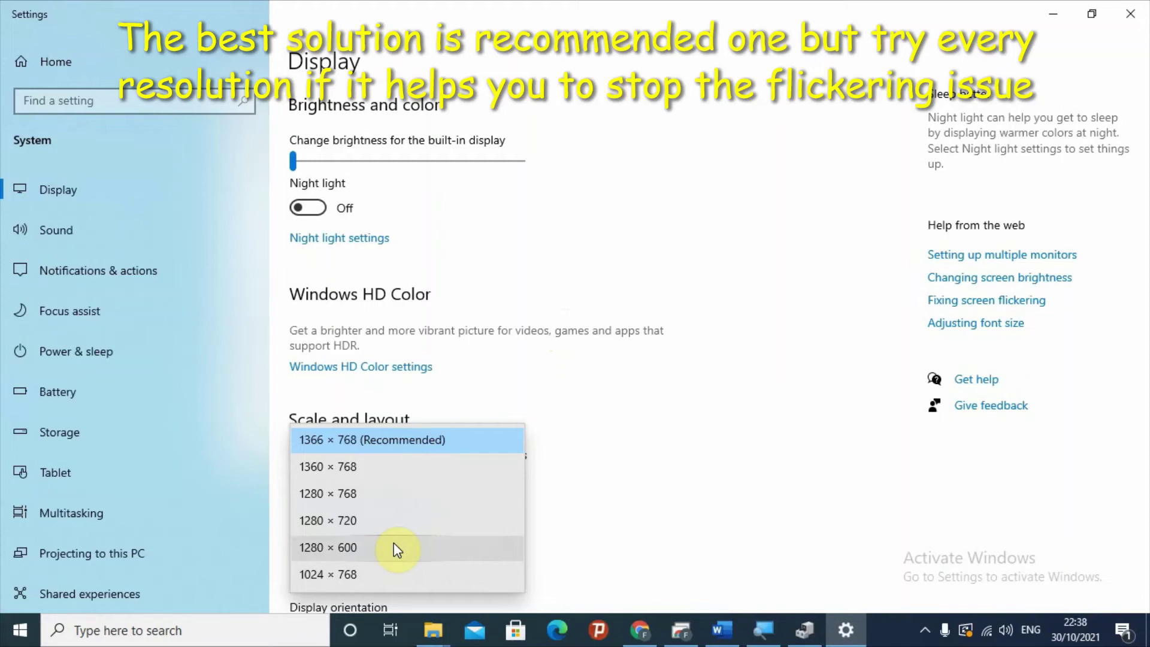
click(621, 532)
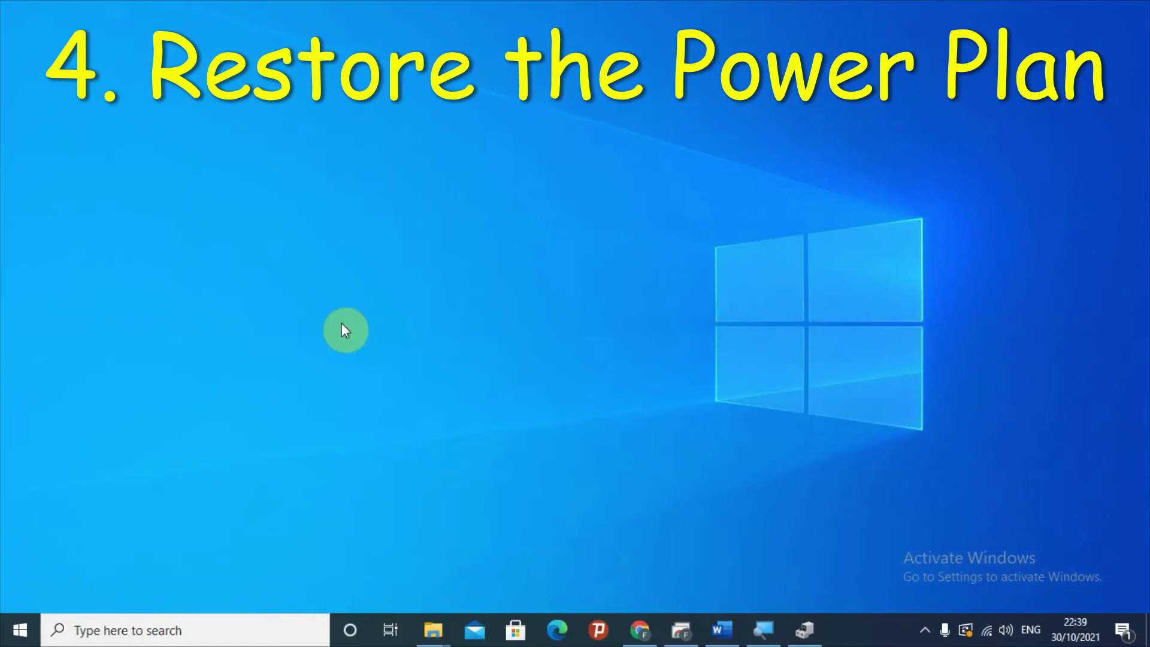
Step: Open the Run dialog through search and run powercfg.cpl to bring up Power Options
click(132, 626)
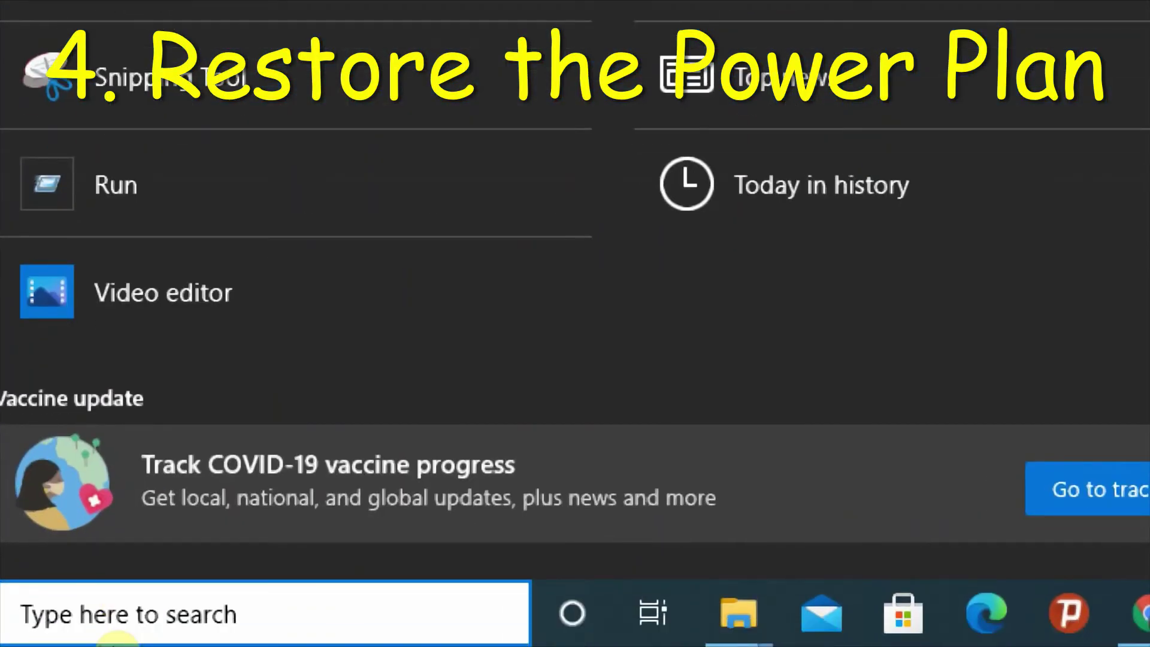
text(run)
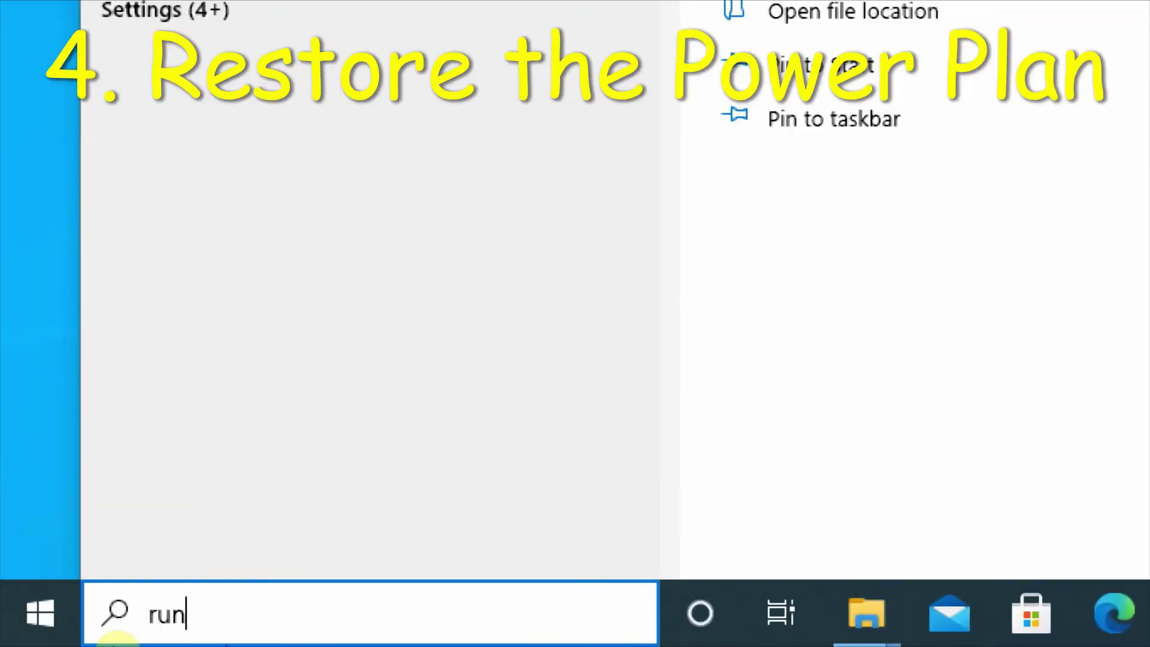
key(Return)
key(BackSpace)
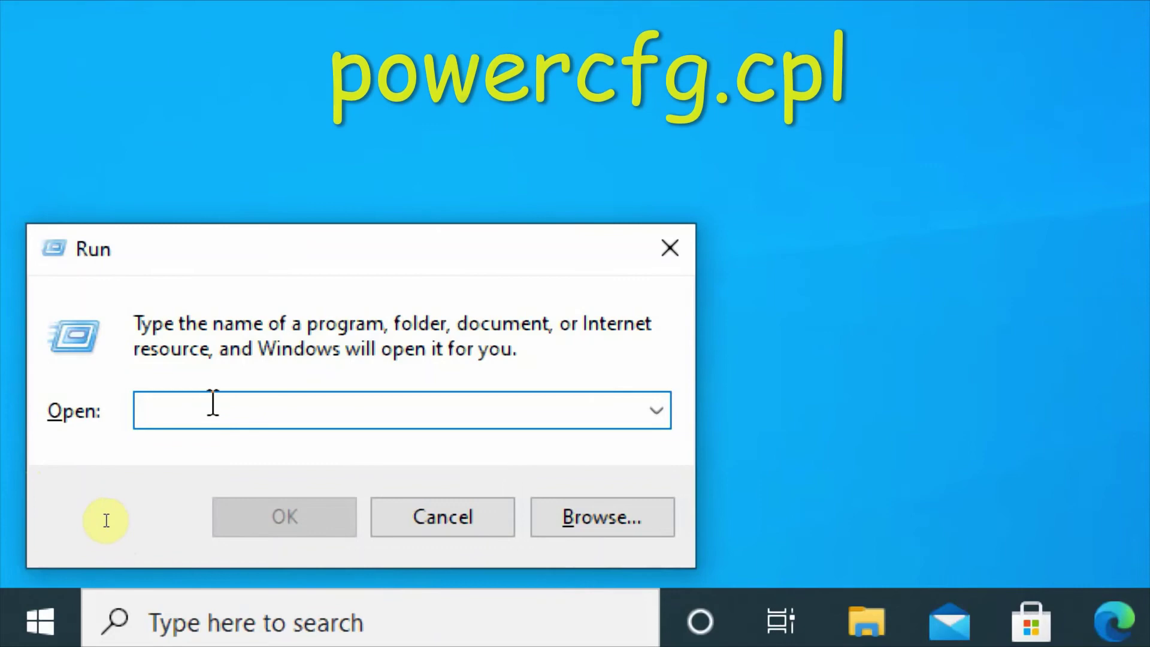
text(power)
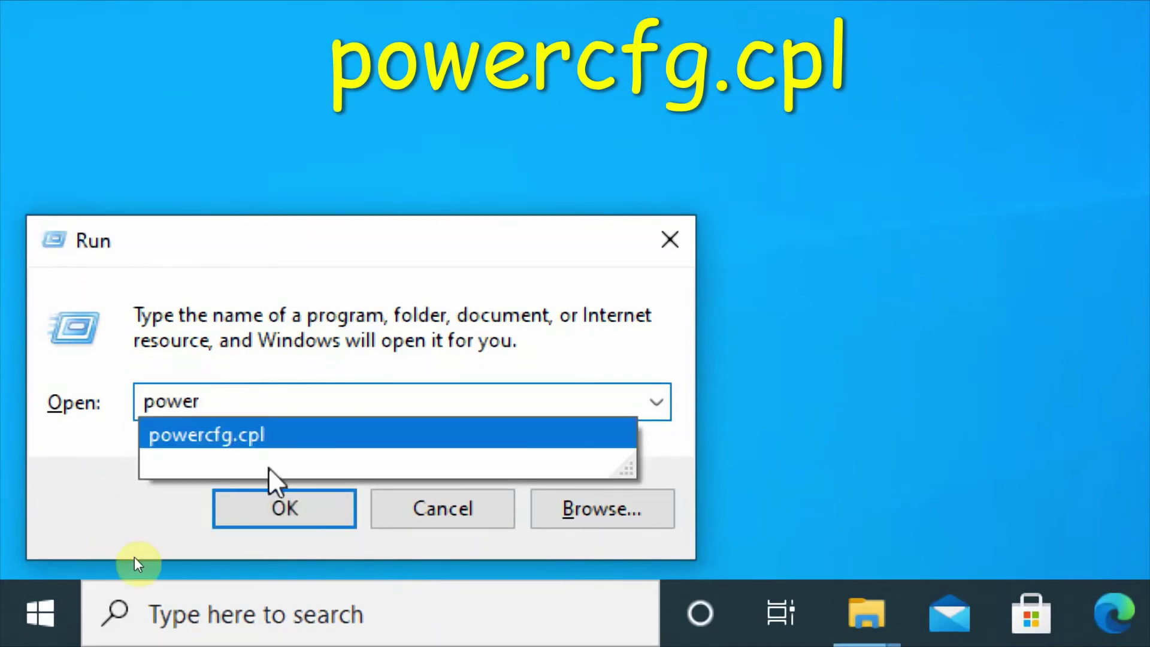
click(223, 432)
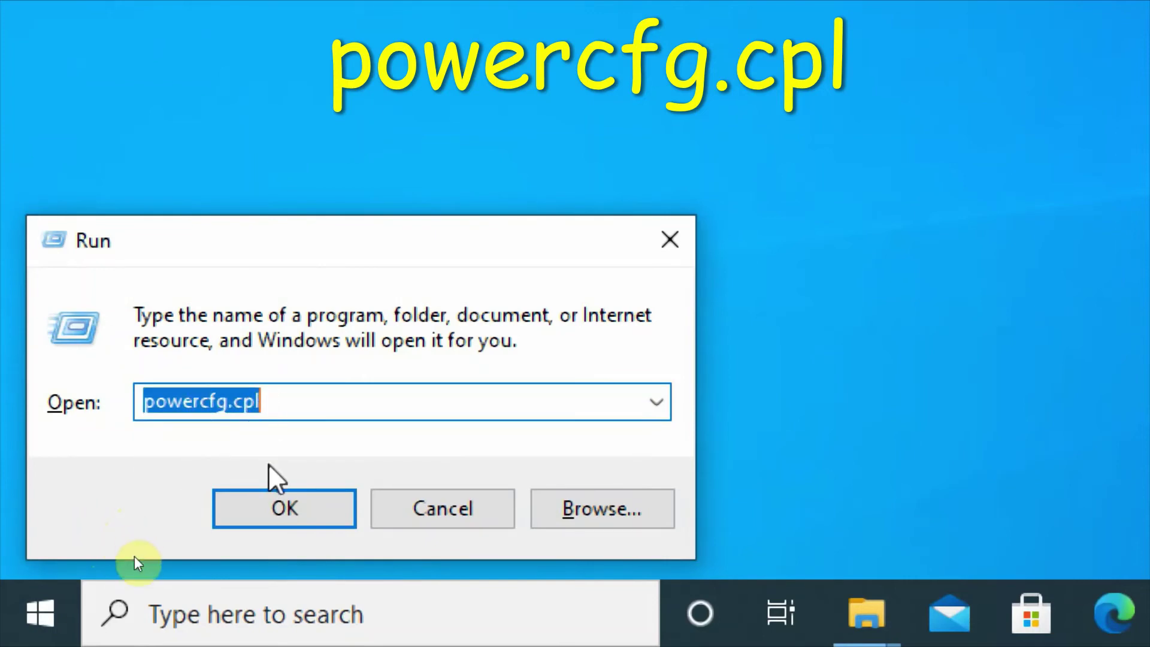
click(283, 513)
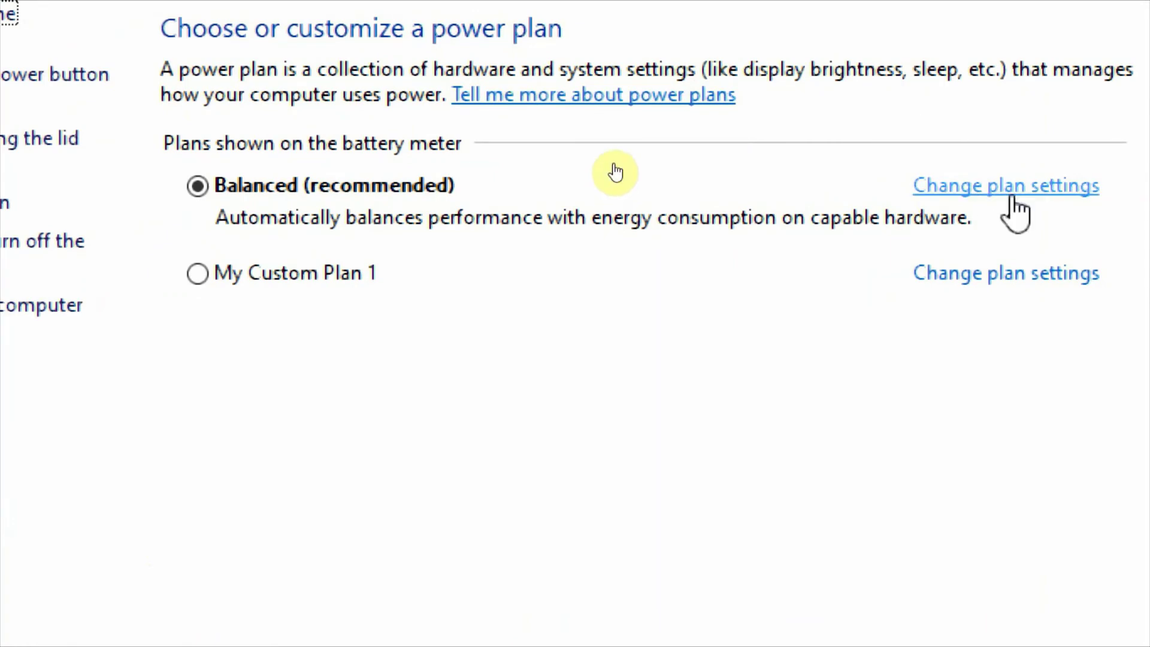
Step: Restore the Balanced plan's default settings, confirming with Yes, then close the window
click(1012, 191)
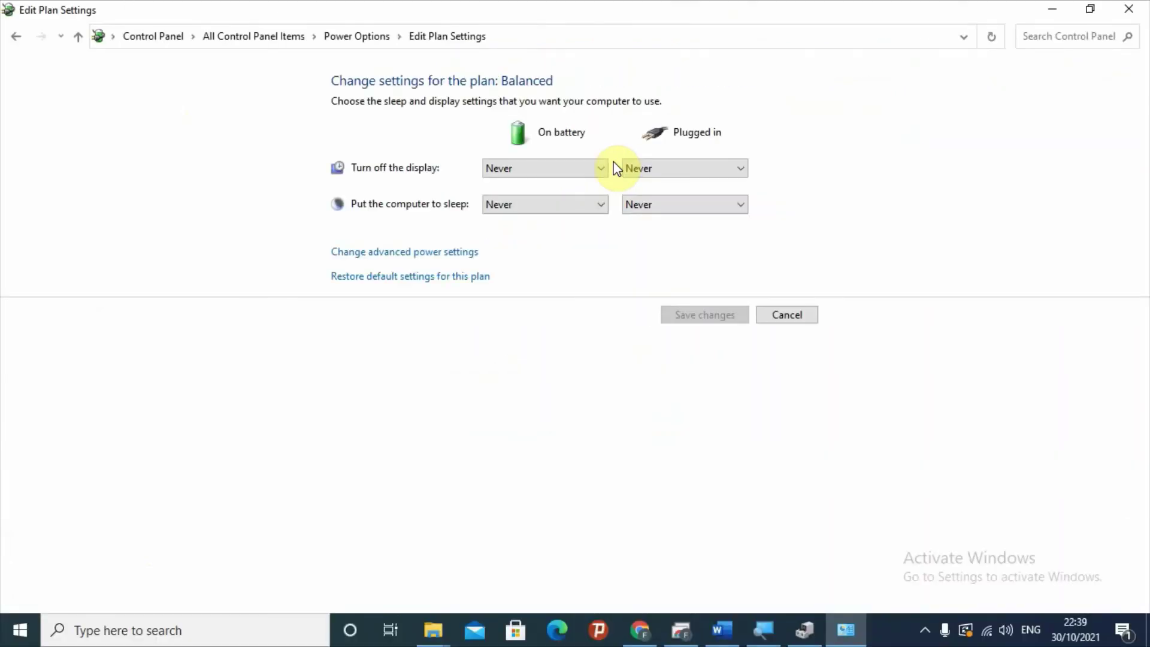
click(430, 278)
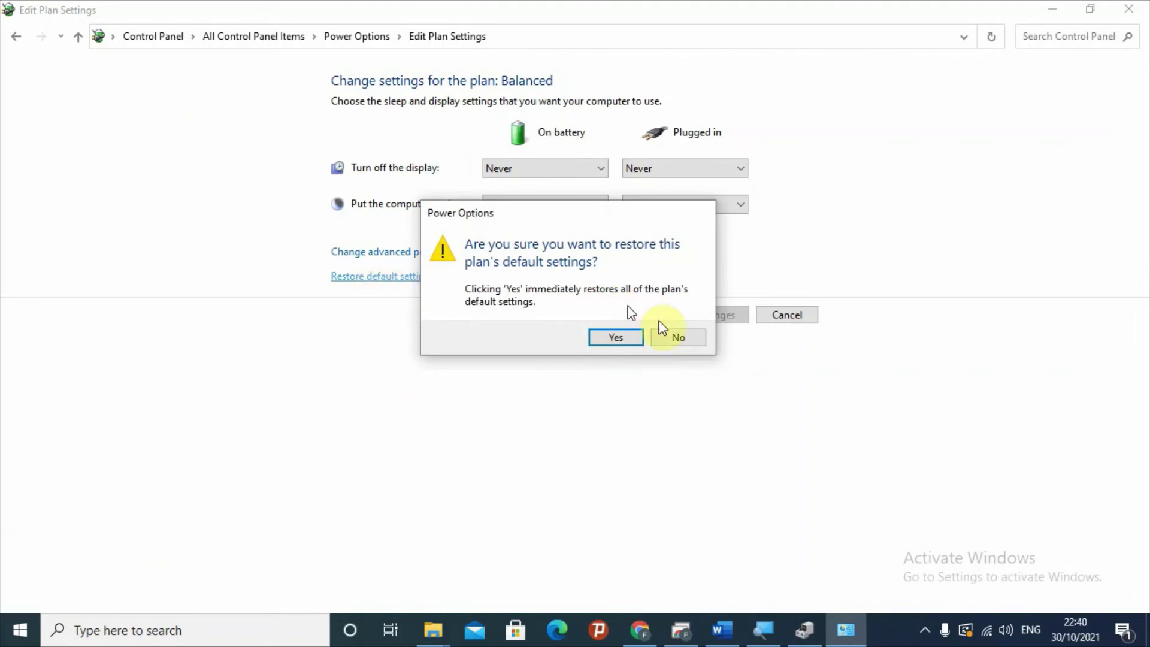
click(677, 338)
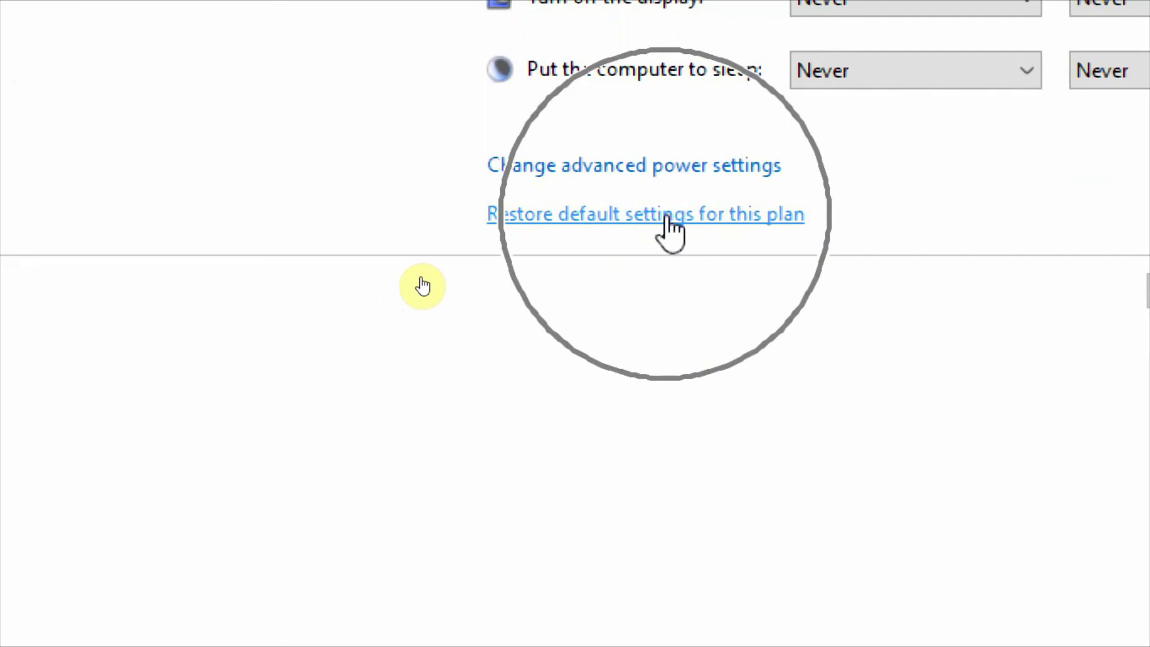
click(668, 214)
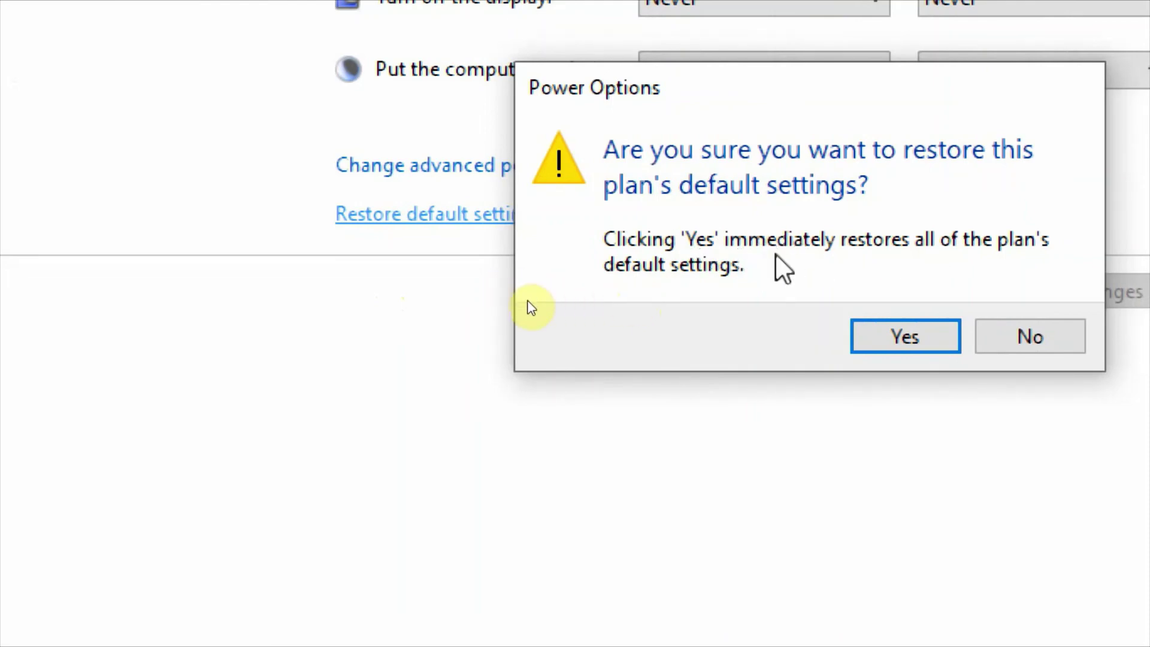
click(920, 334)
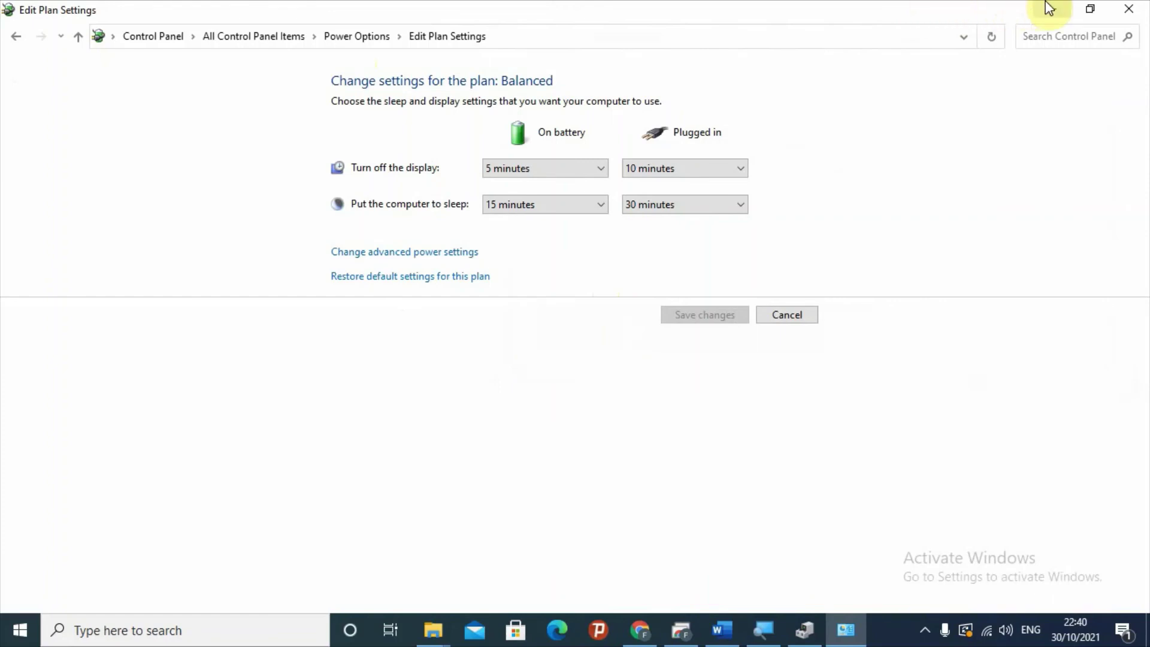
click(1126, 9)
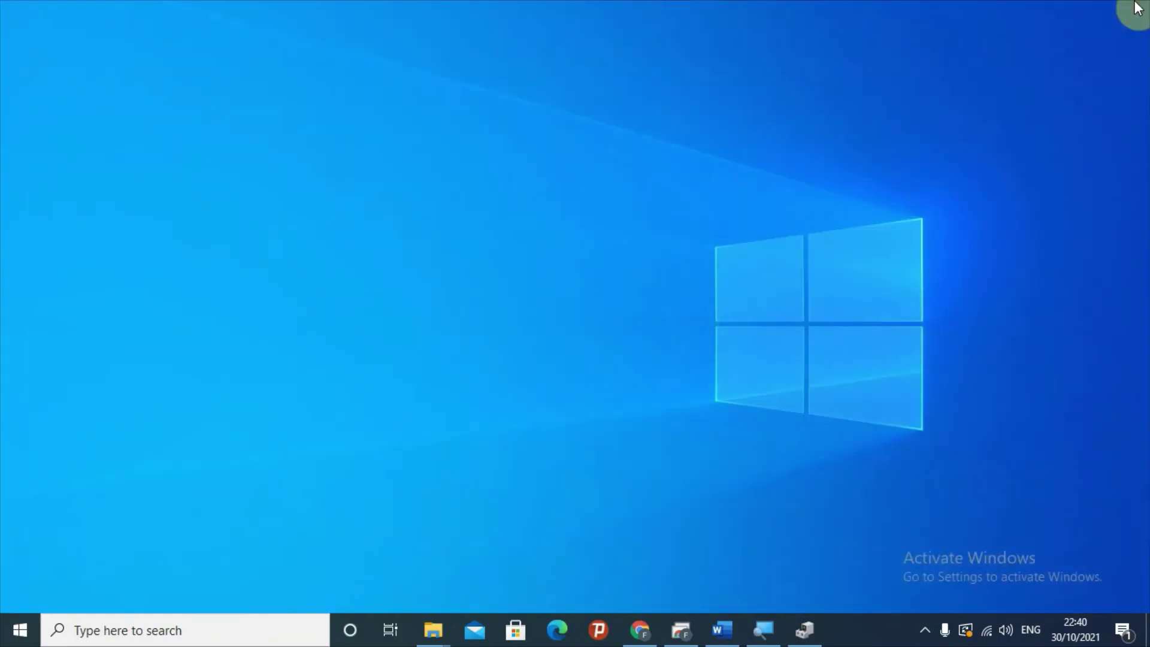